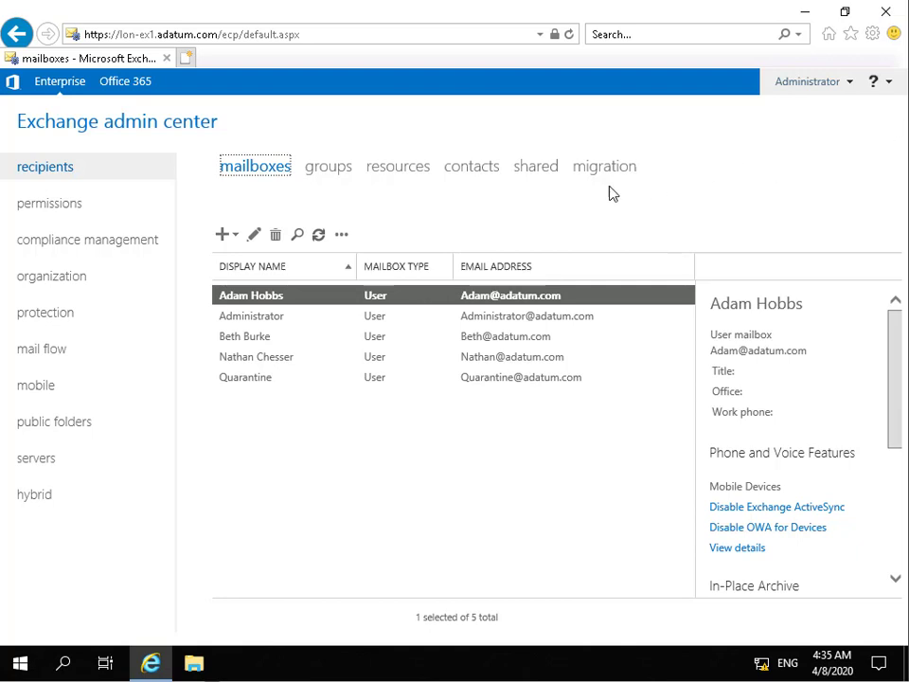
Start a room mailbox named Conference Room 1, alias ConferenceRoom1, in the Adatum.com/Sales organizational unit, with location London and capacity 20
click(394, 171)
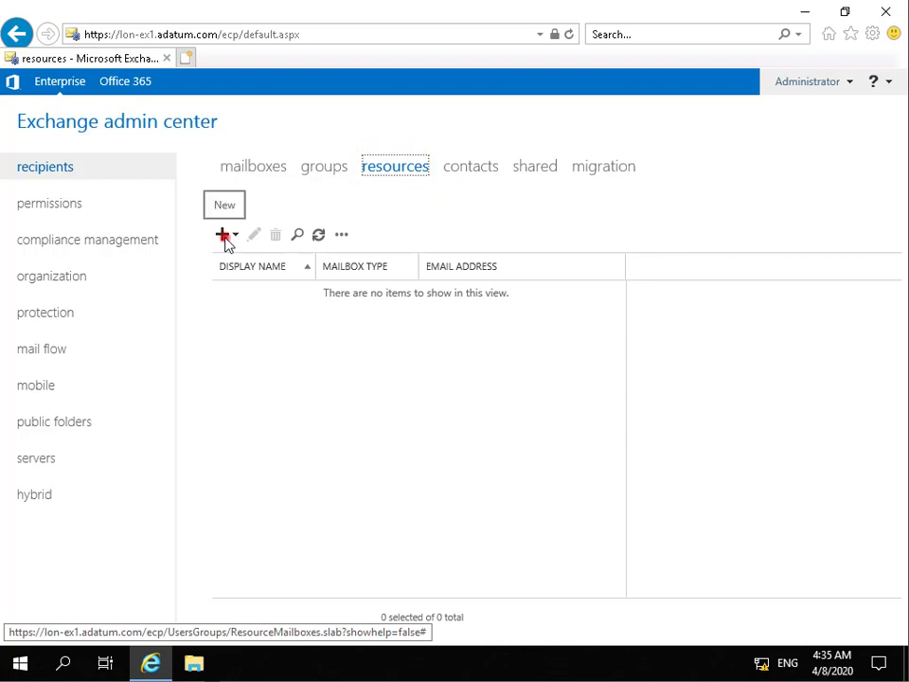
click(224, 237)
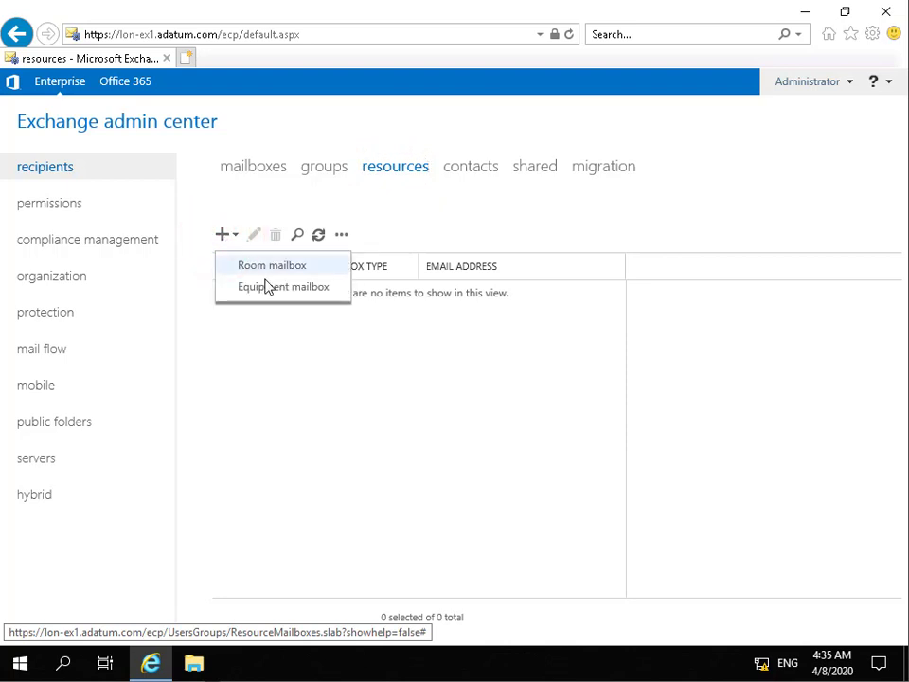
click(261, 269)
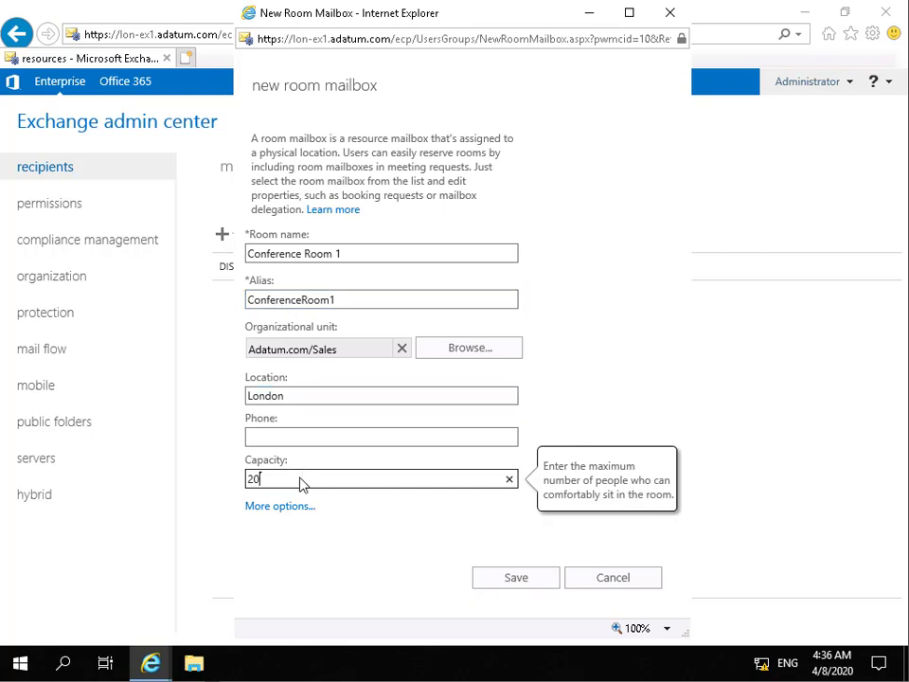
Store the new room mailbox in Mailbox Database 1 and save it
click(303, 508)
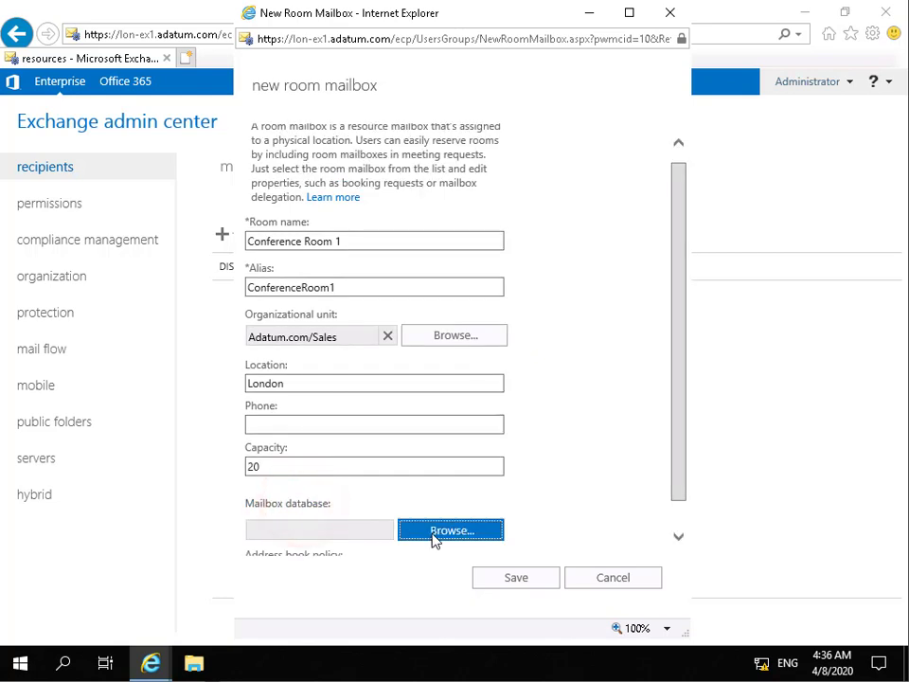
click(432, 536)
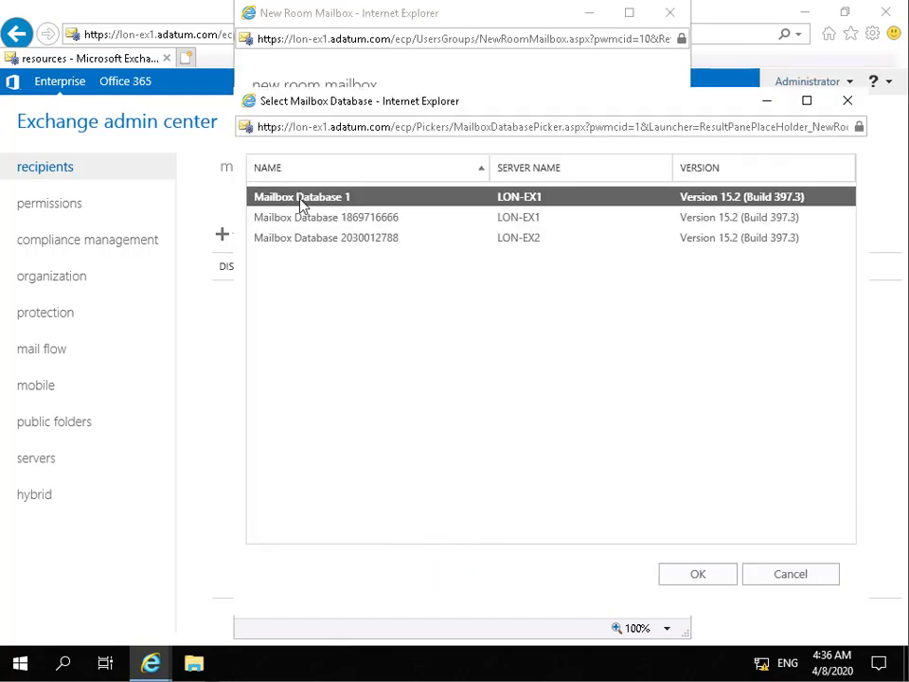
click(299, 199)
click(698, 574)
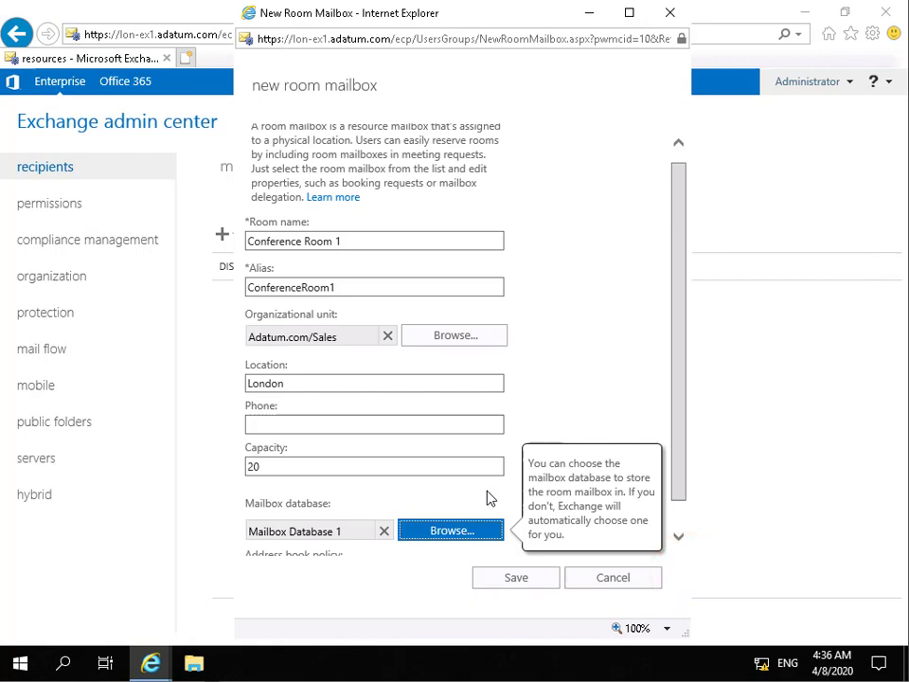
click(517, 579)
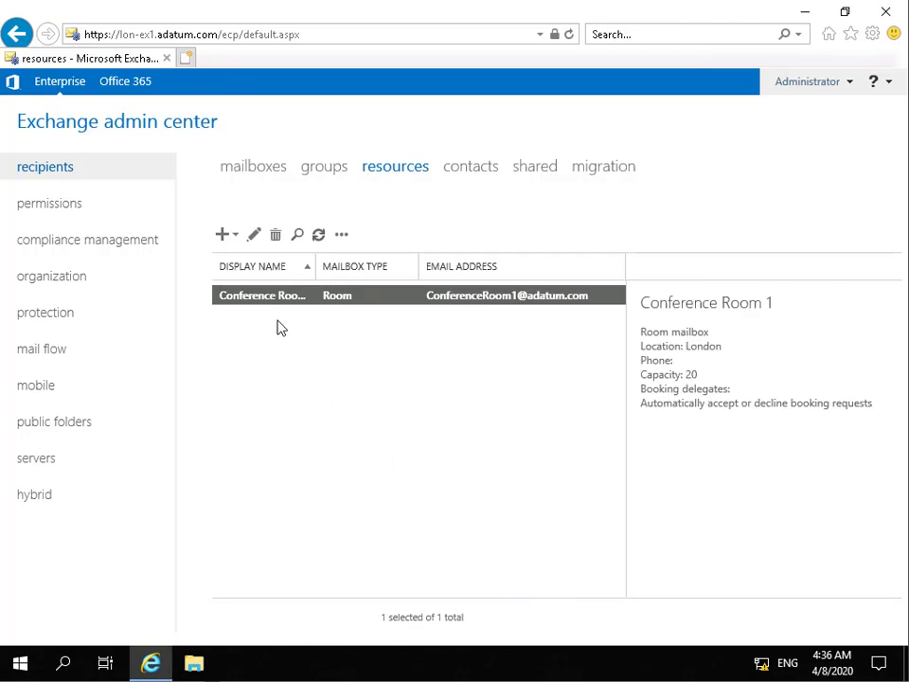
Review Conference Room 1's booking delegate settings and set its maximum booking lead time to 365 days
click(256, 233)
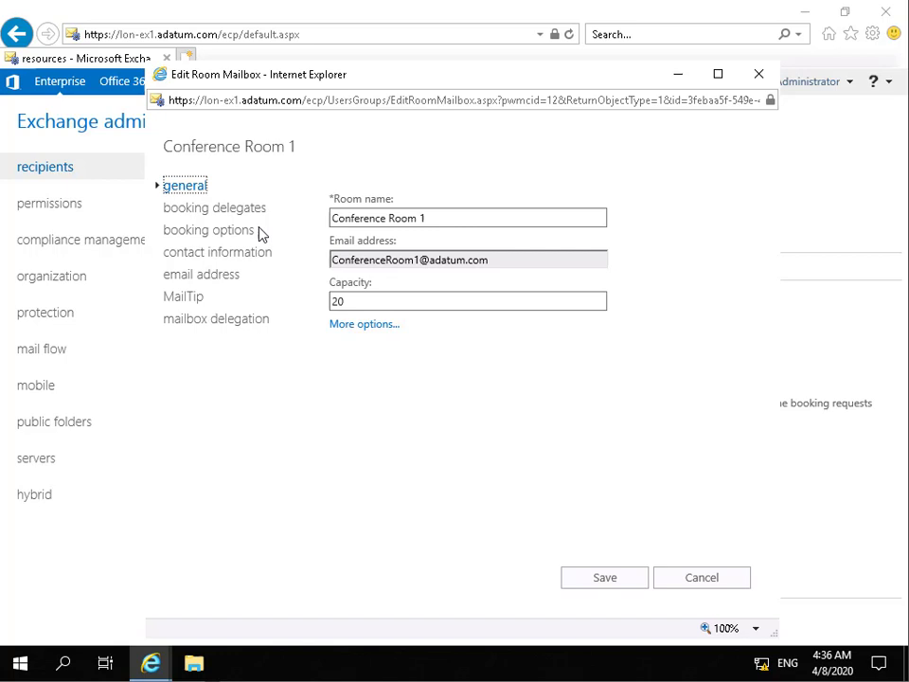
click(243, 218)
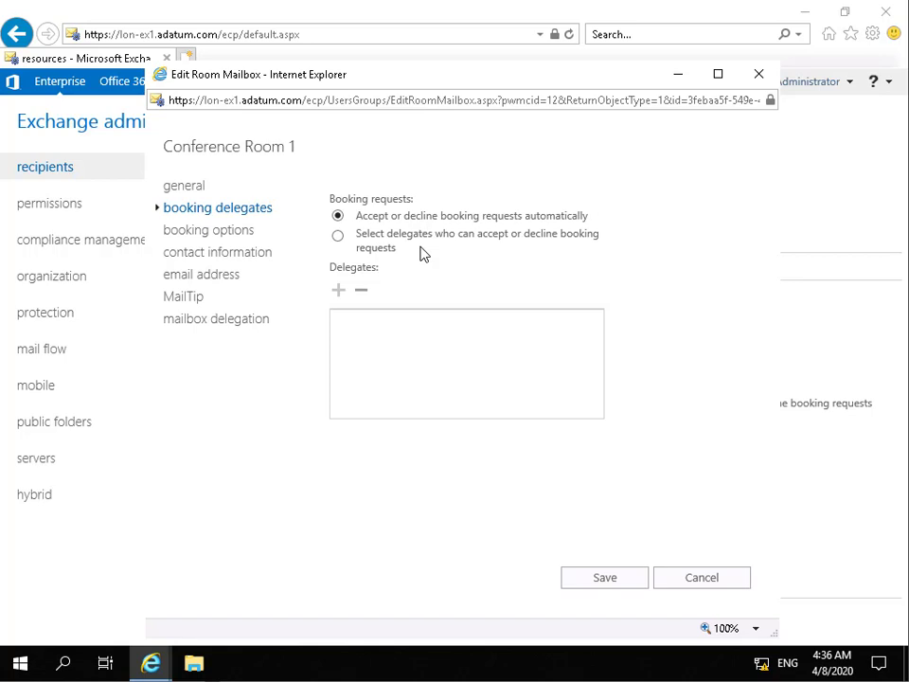
click(230, 231)
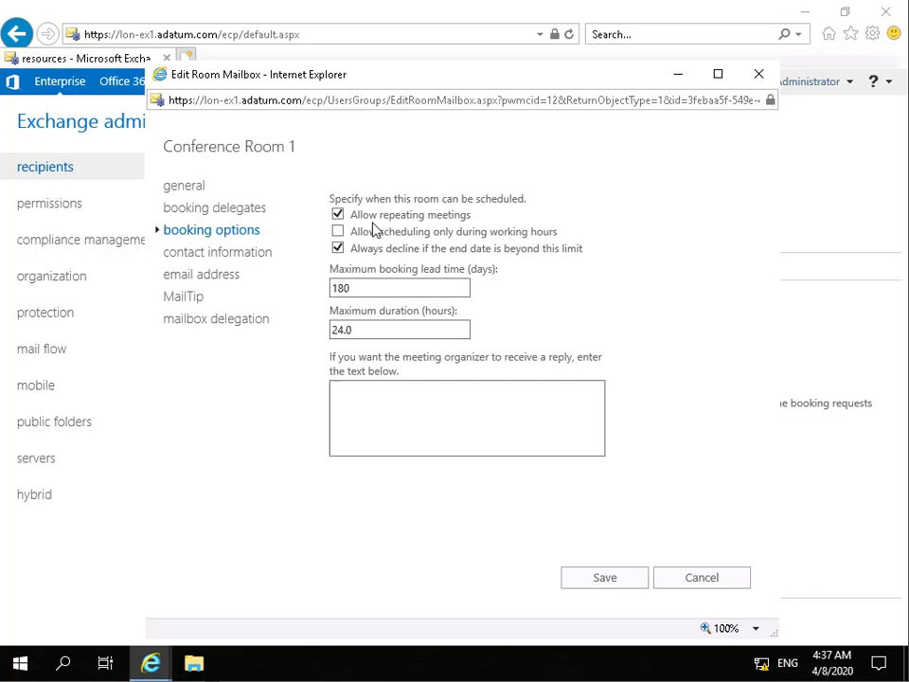
mouse_move(381, 240)
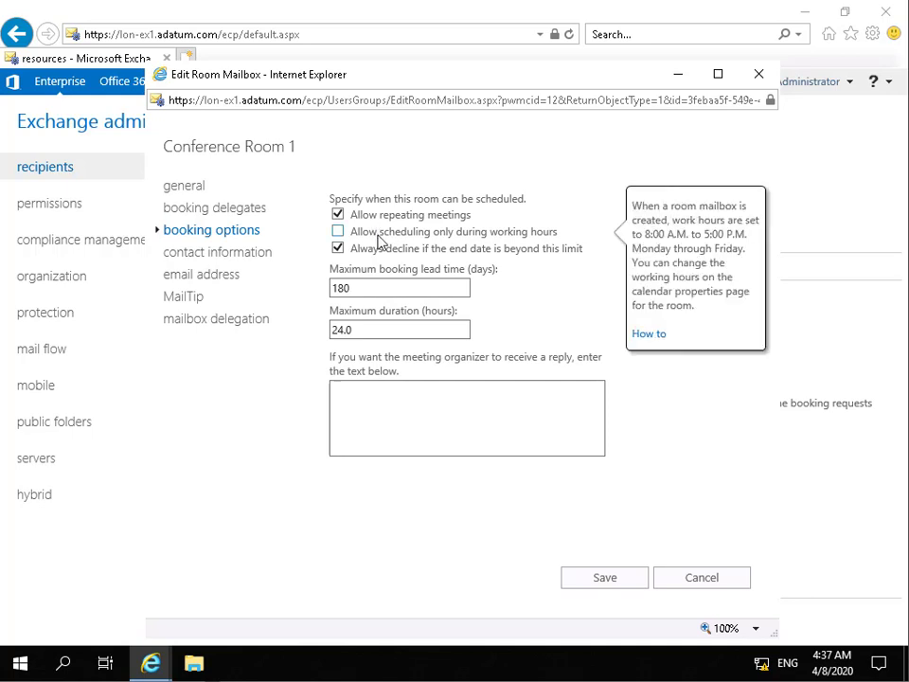
double_click(368, 288)
text(365)
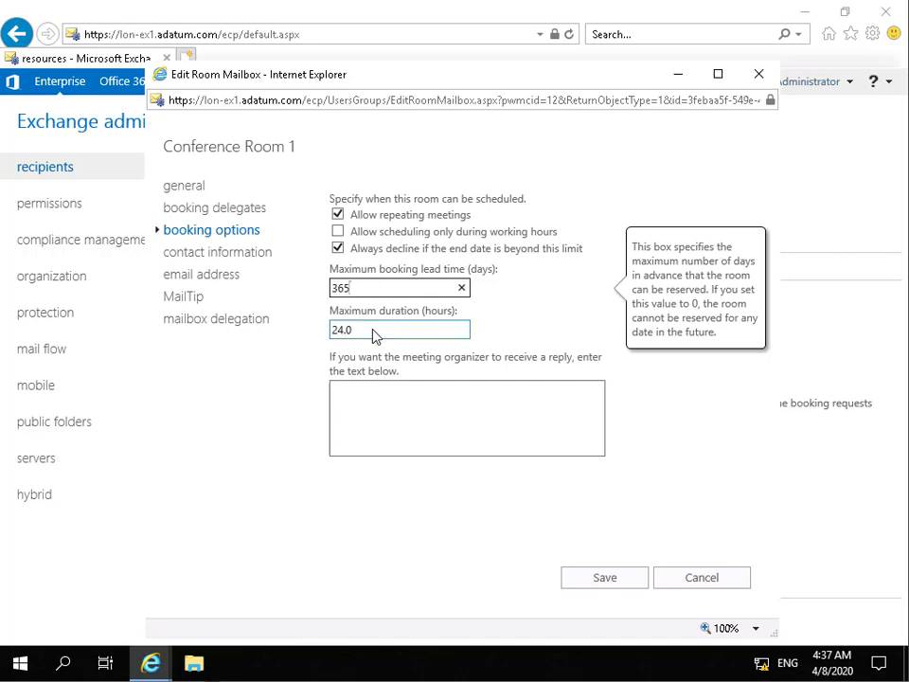
Add the organizer reply "You have successfully booked Conference Room 1" to the booking options and save the room mailbox
click(372, 394)
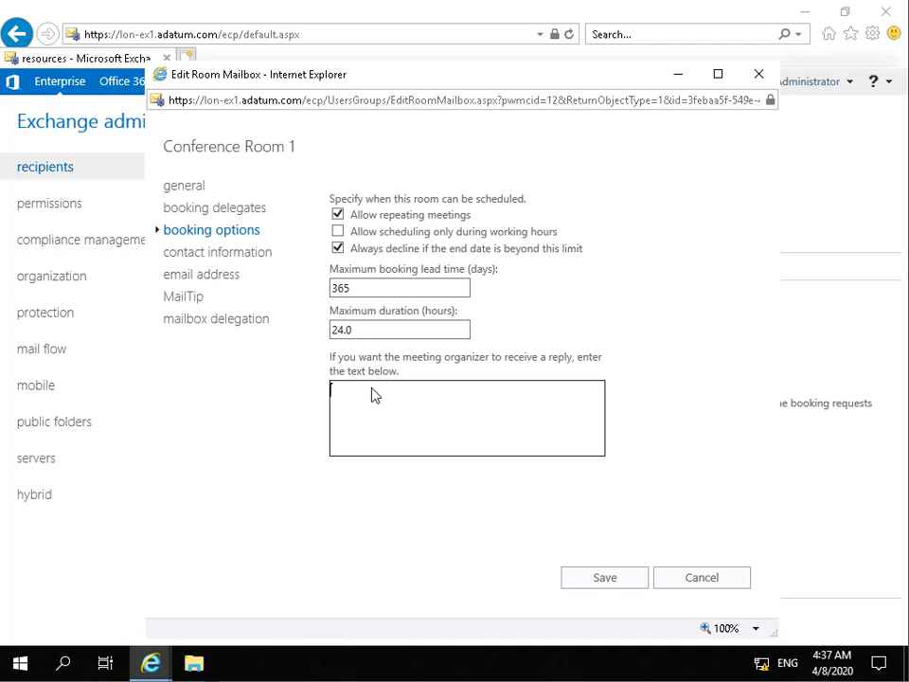
text(You have successfully booked Conference Room 1)
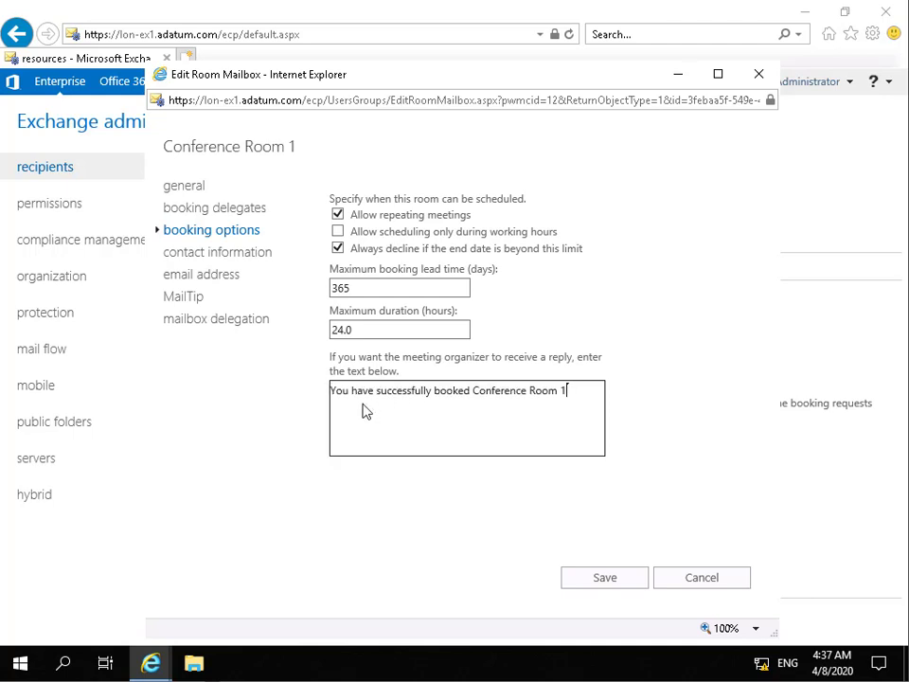
click(629, 580)
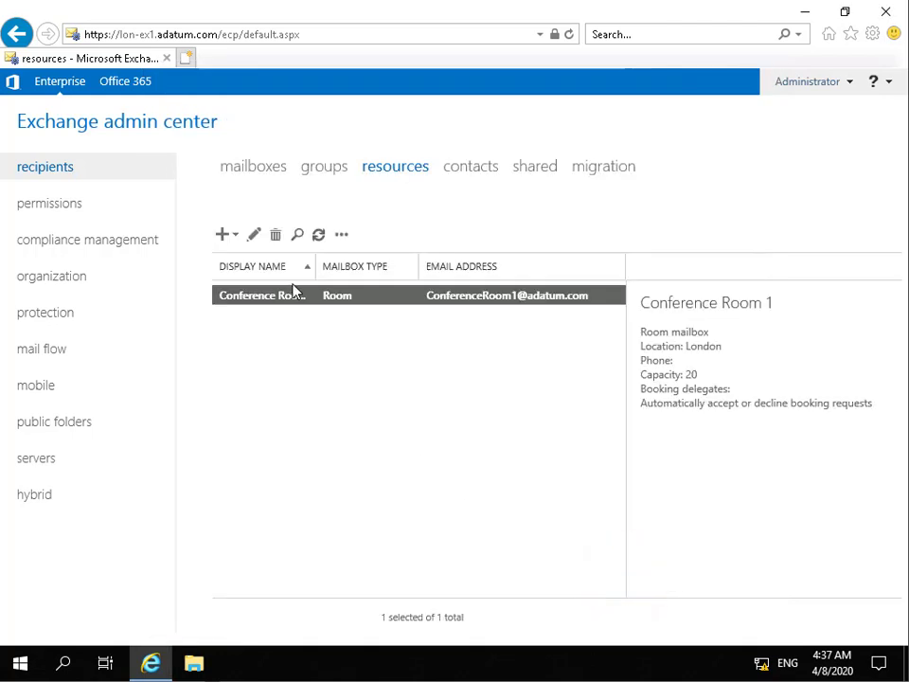
Review Conference Room 1's contact information, email address, MailTip and mailbox delegation settings, and close its properties
click(253, 235)
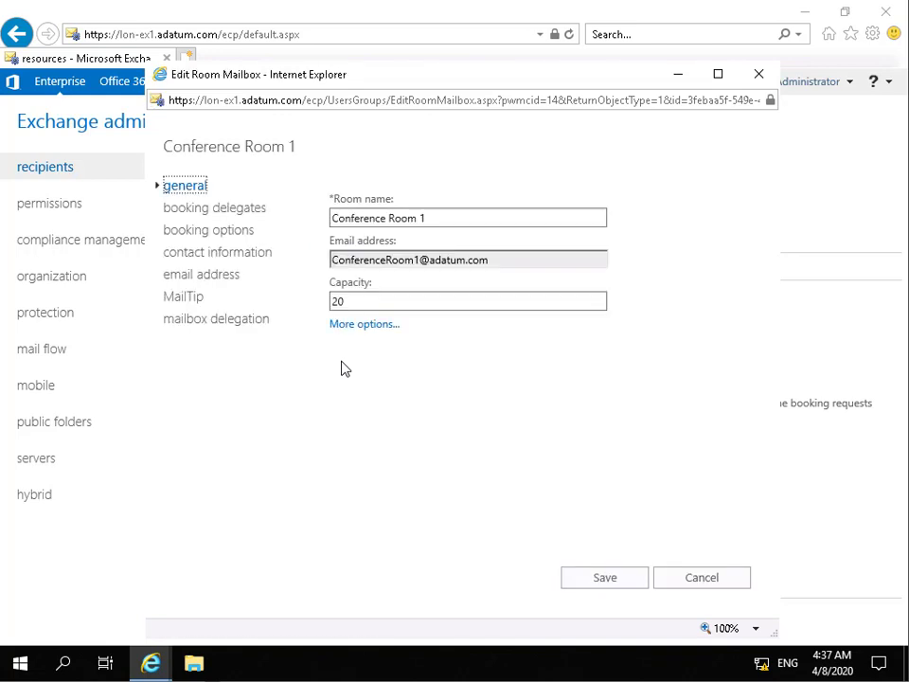
click(239, 254)
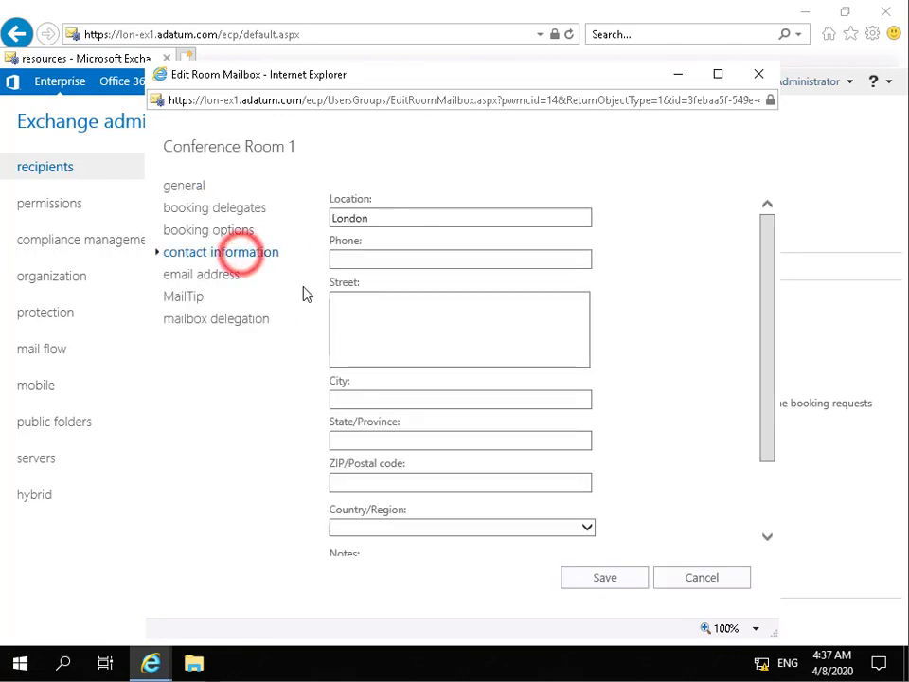
click(211, 279)
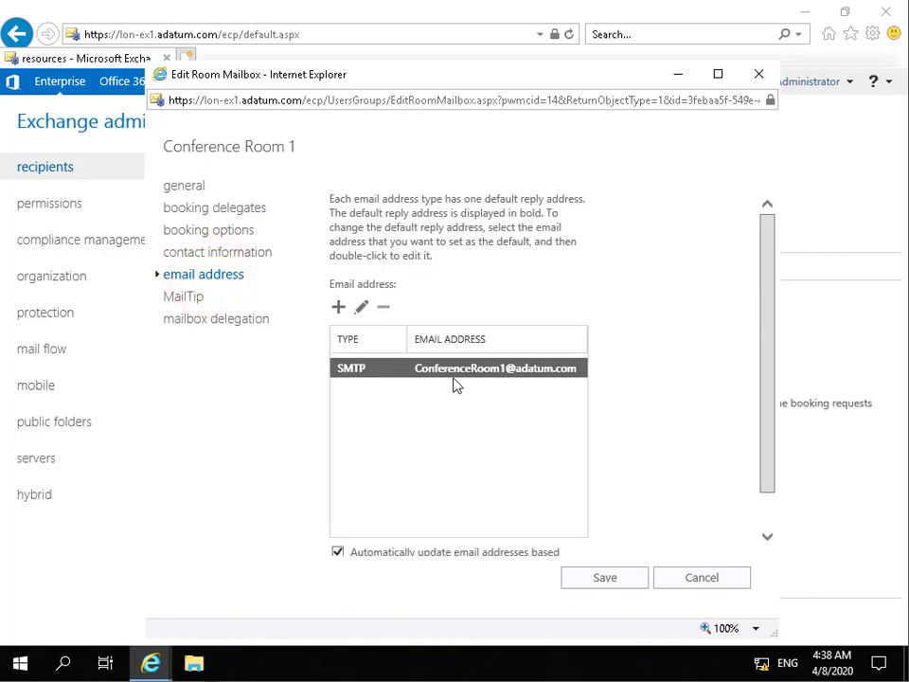
click(192, 300)
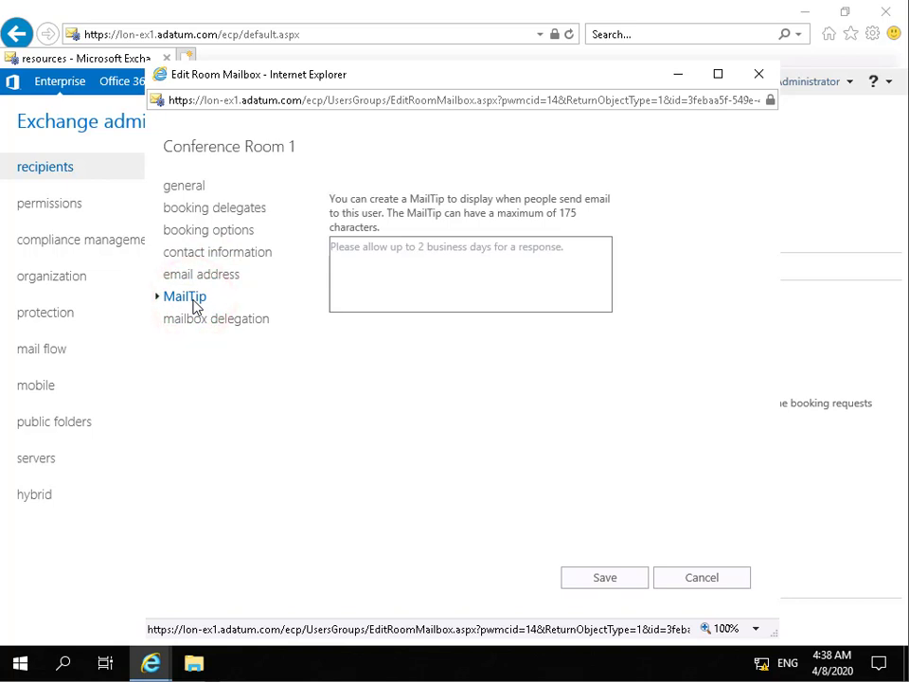
click(368, 267)
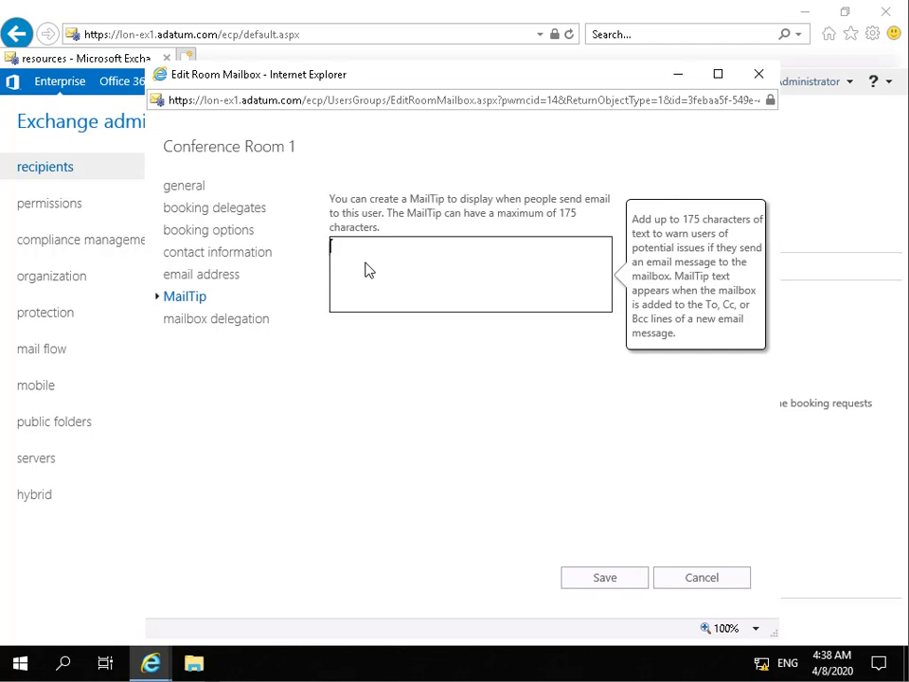
click(228, 323)
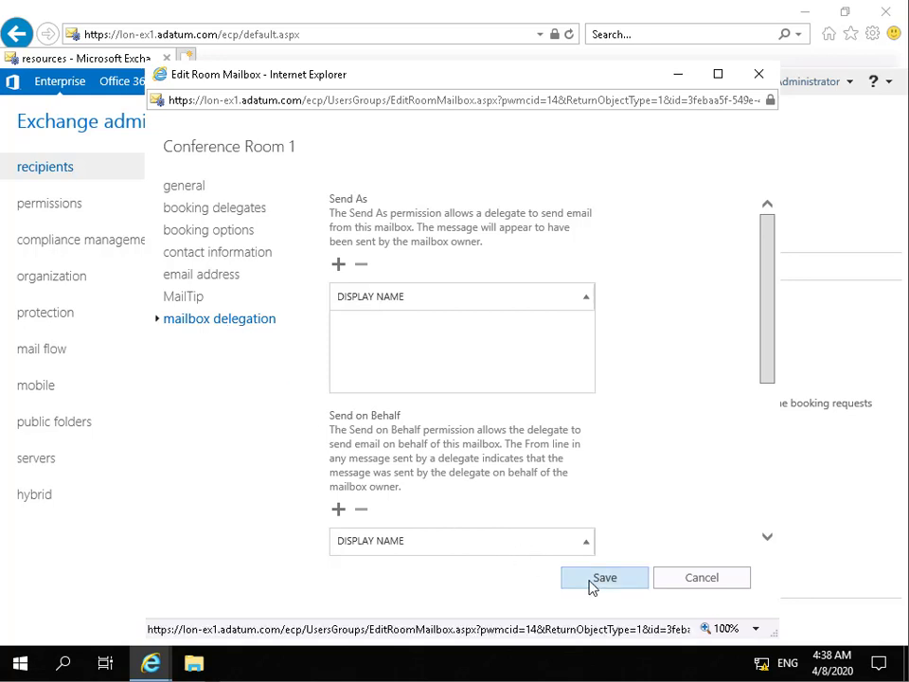
click(662, 580)
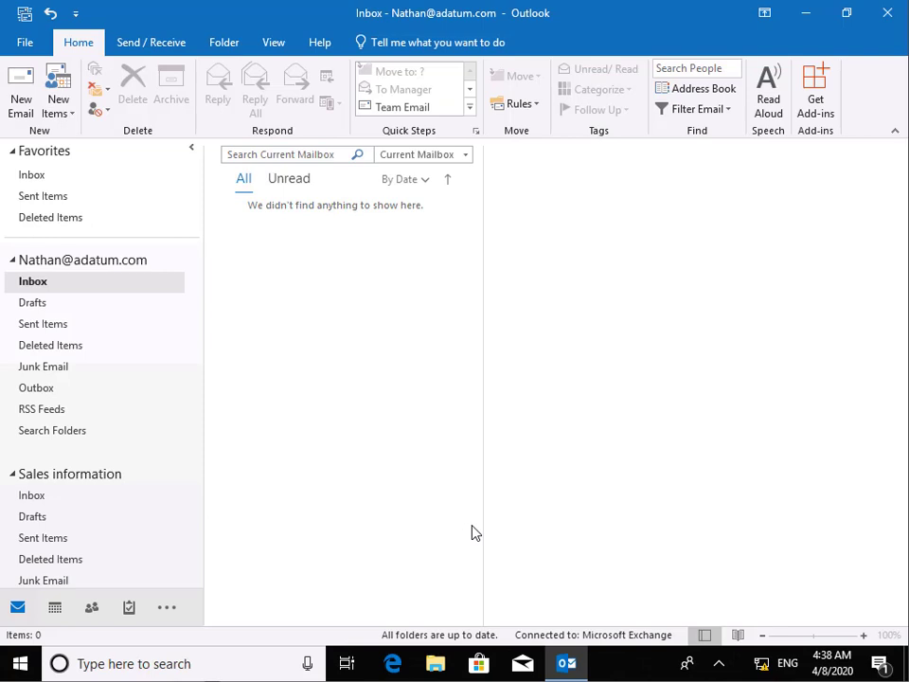
In Outlook, create a meeting request addressed to Administrator with the subject Sales Meeting, checking the Scheduling Assistant along the way
click(72, 118)
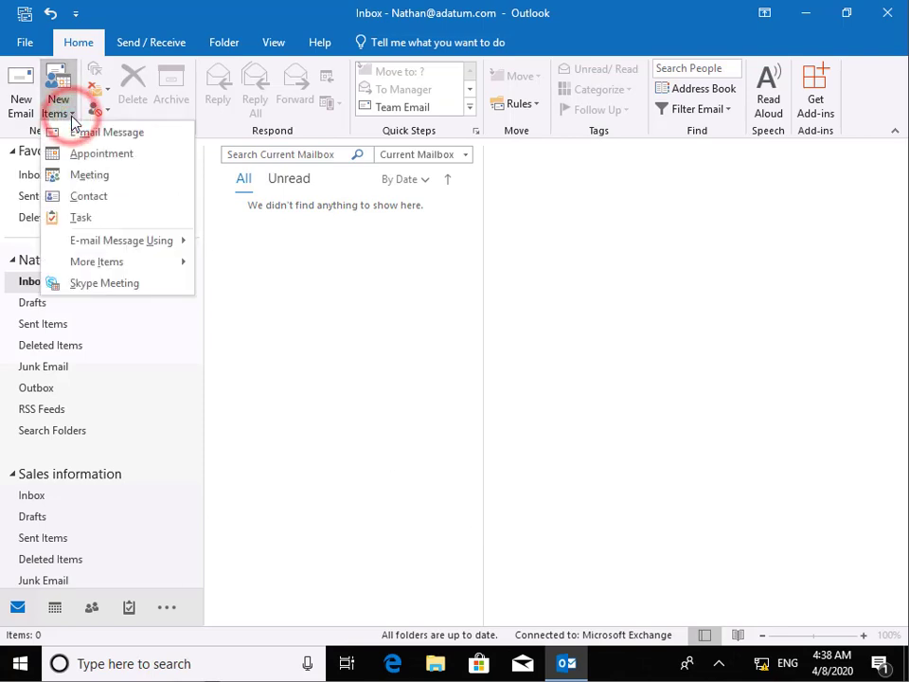
click(83, 175)
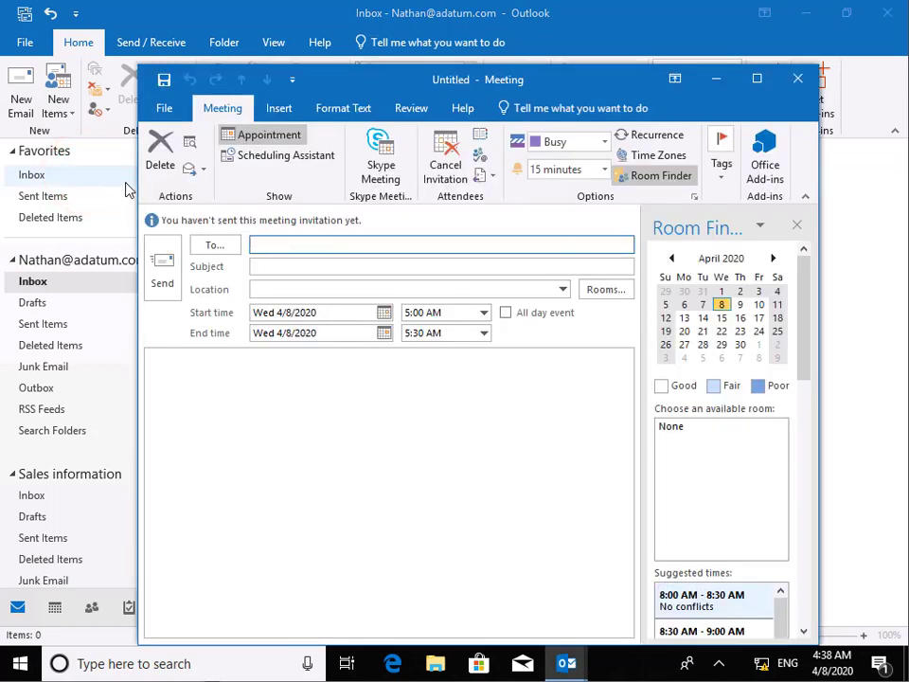
click(251, 157)
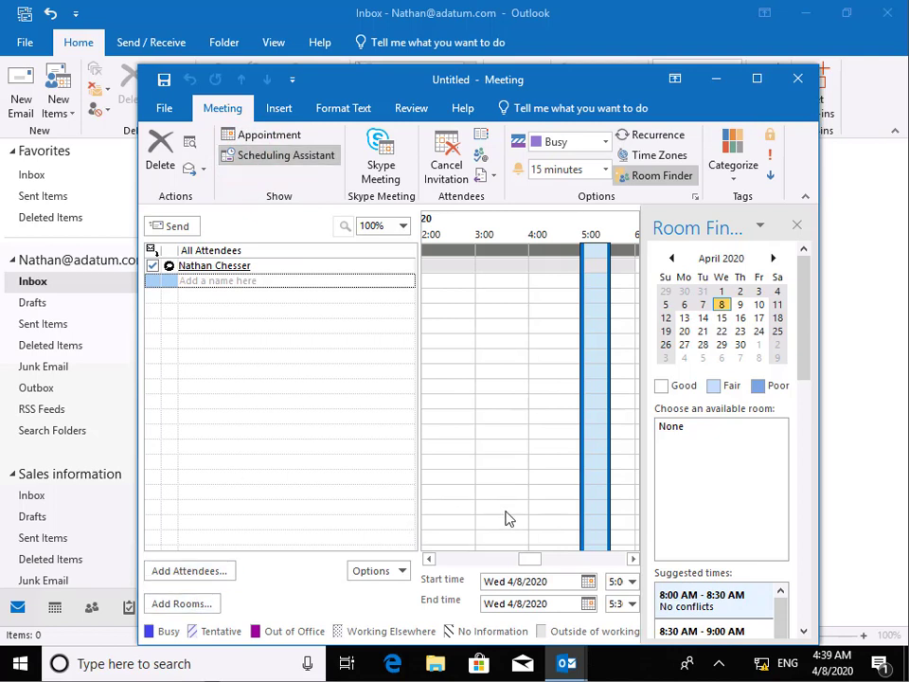
click(267, 135)
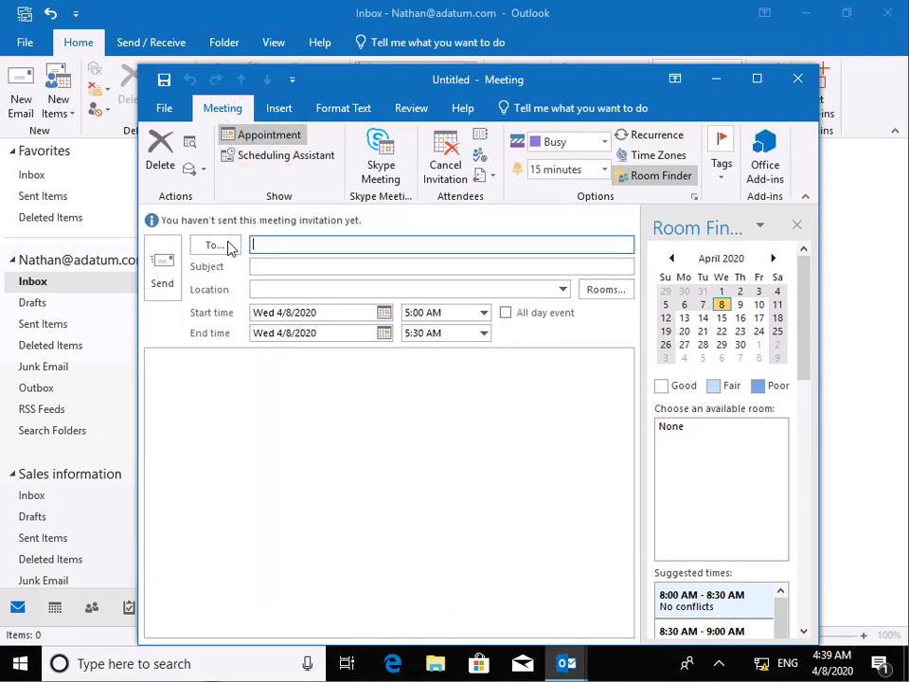
text(ad)
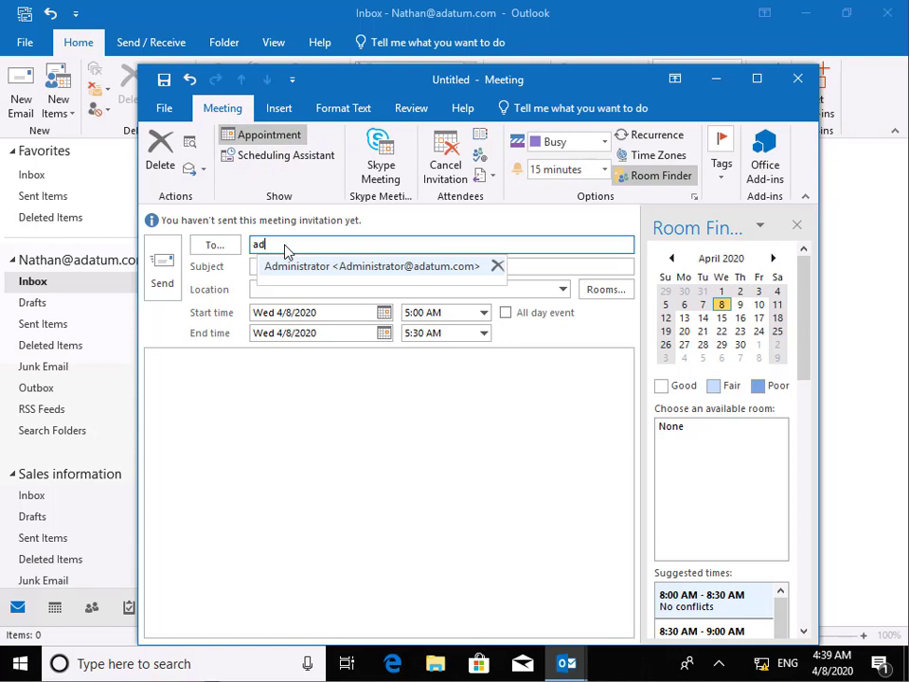
click(282, 266)
click(282, 266)
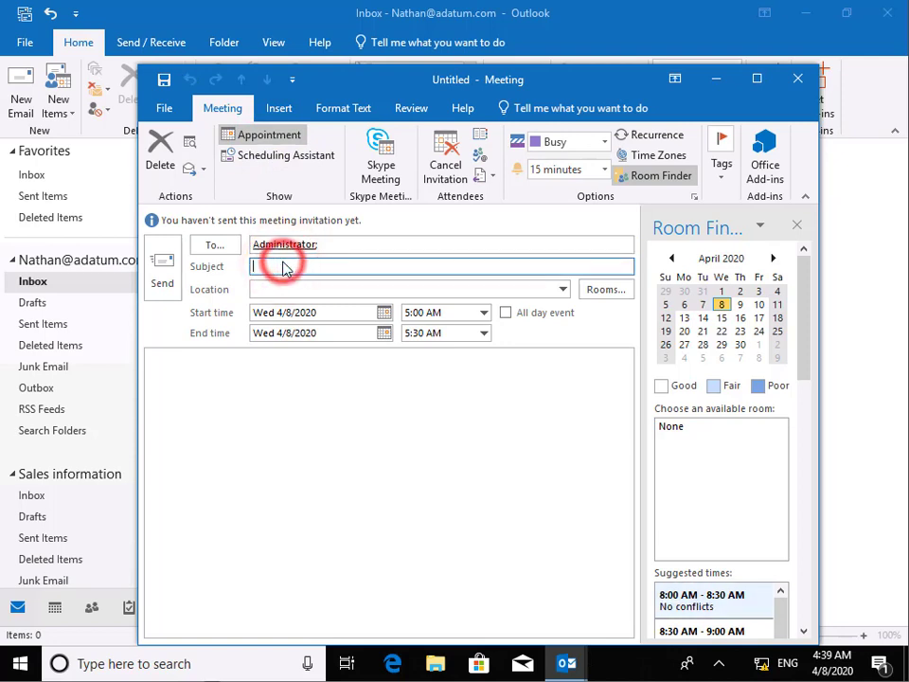
text(Sales )
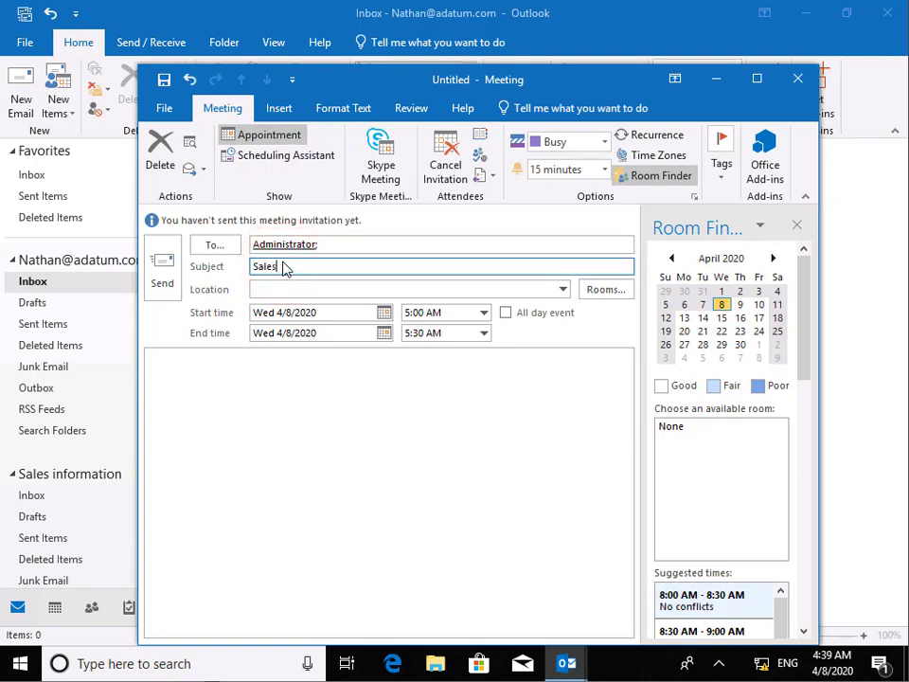
text(Meeting)
Choose Conference Room 1 from the room list as the meeting's location
click(278, 289)
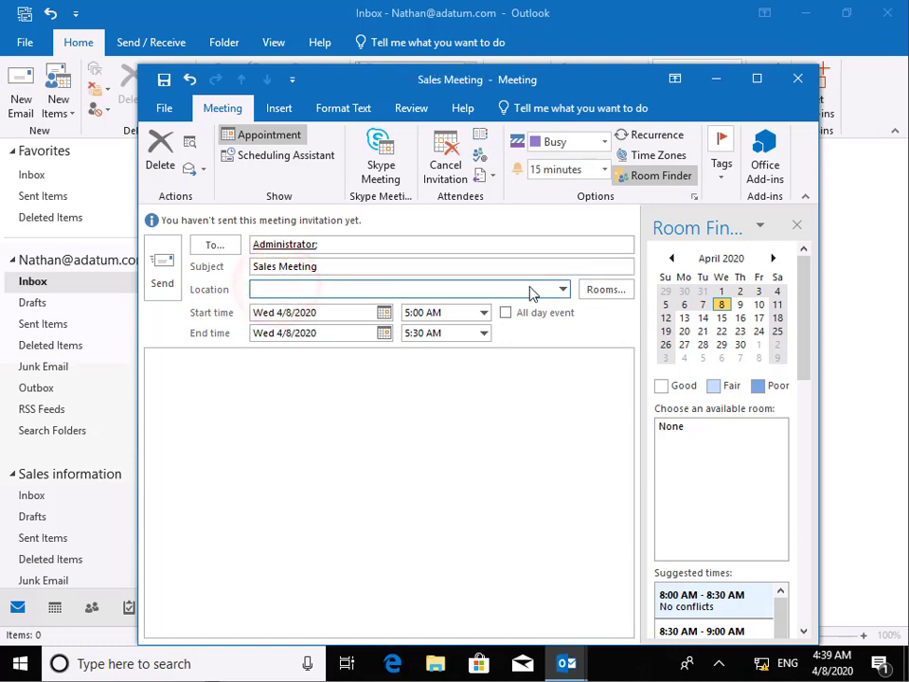
click(597, 290)
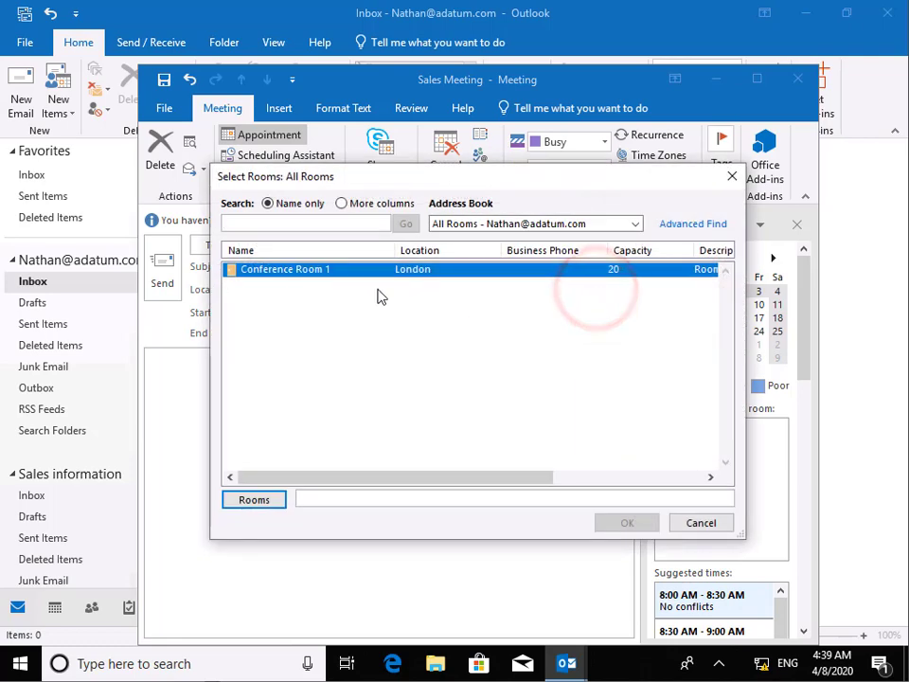
click(270, 270)
click(274, 499)
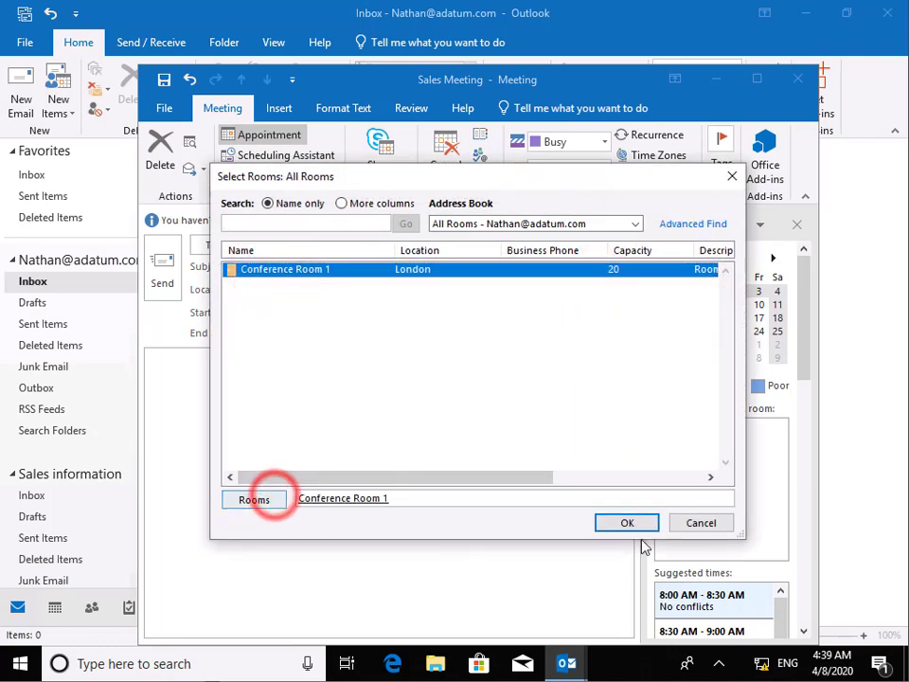
click(629, 526)
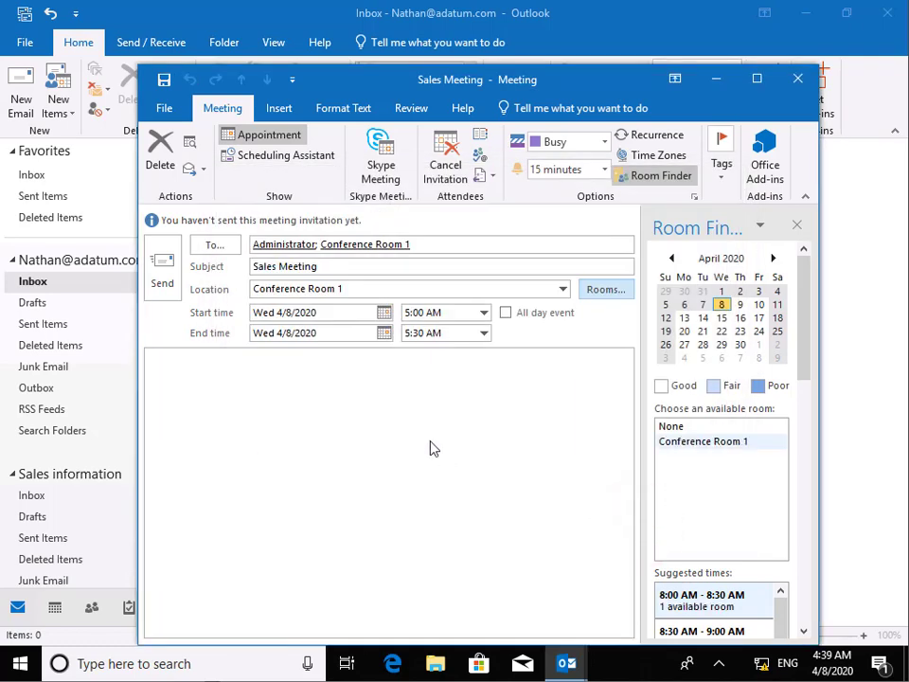
Set the meeting to run from 10:00 AM to 12:00 PM and send the invitation
click(485, 314)
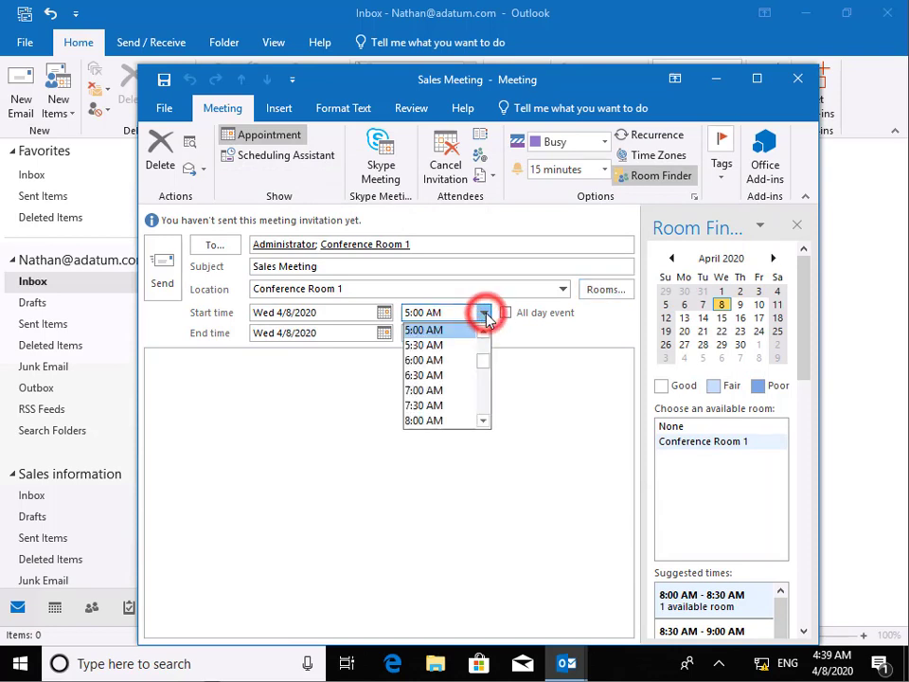
click(482, 421)
click(483, 421)
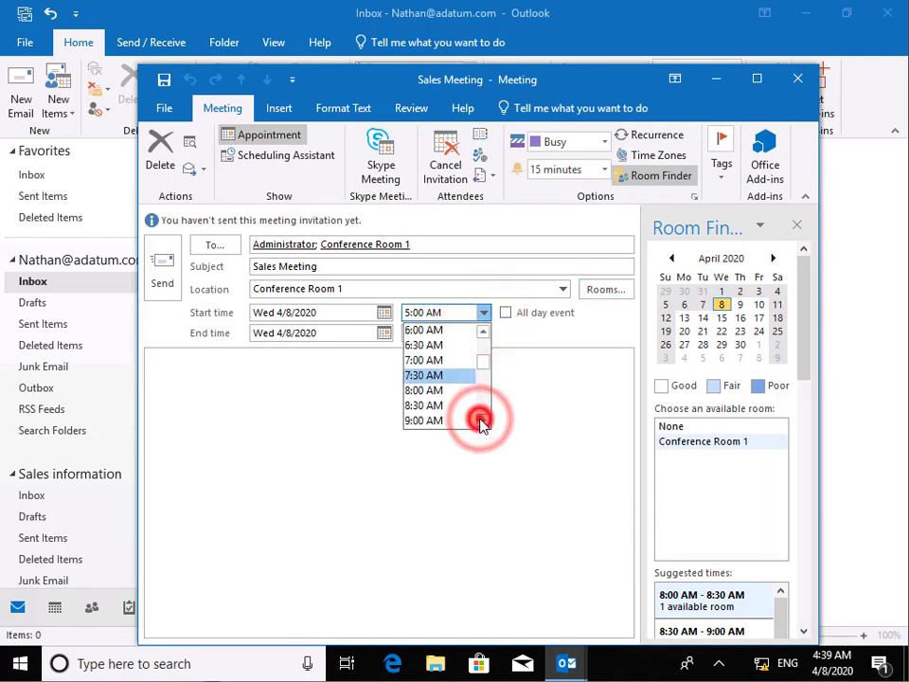
click(482, 420)
click(482, 421)
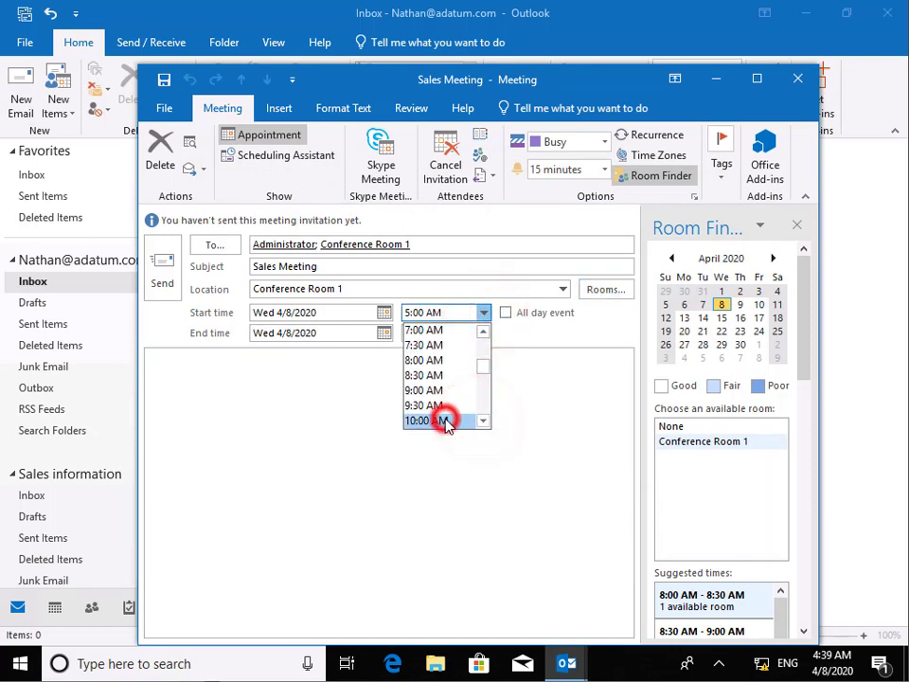
click(445, 421)
click(484, 333)
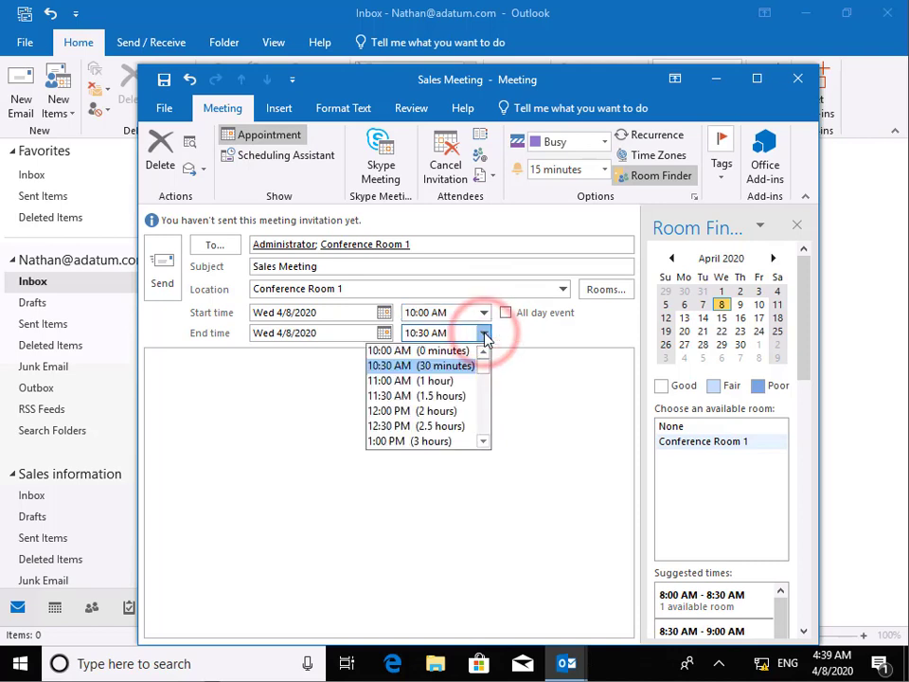
click(431, 410)
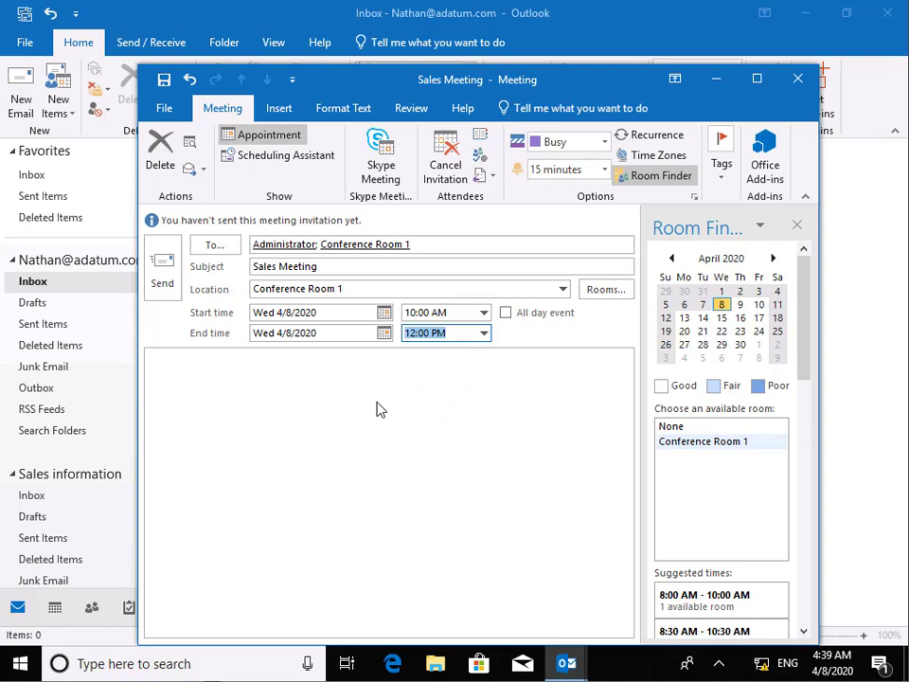
click(161, 277)
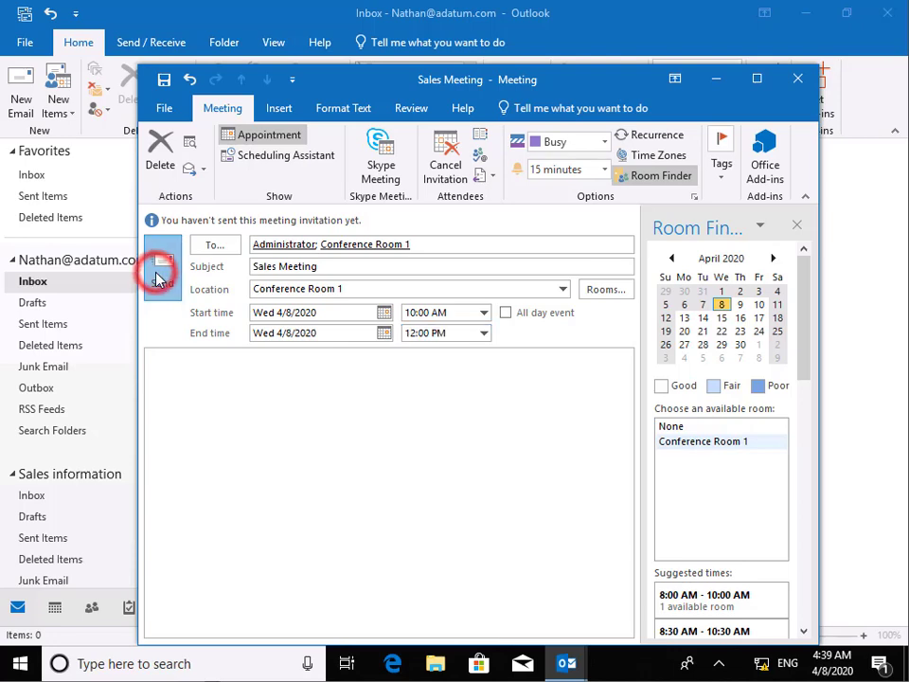